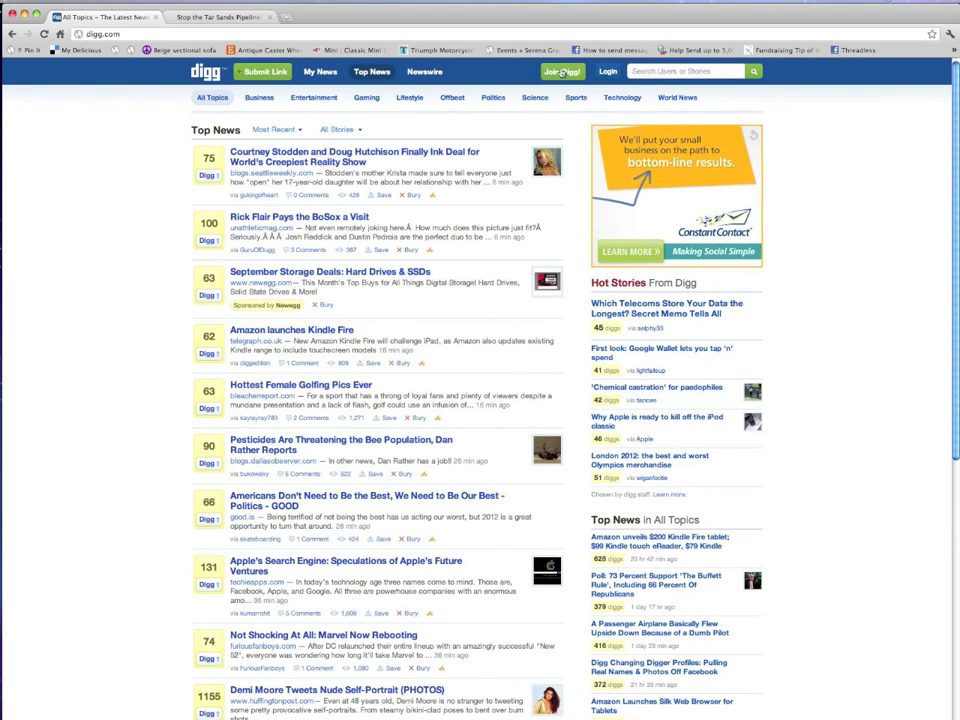
- Sign into Digg with a Facebook account from the Join Digg! options
click(563, 72)
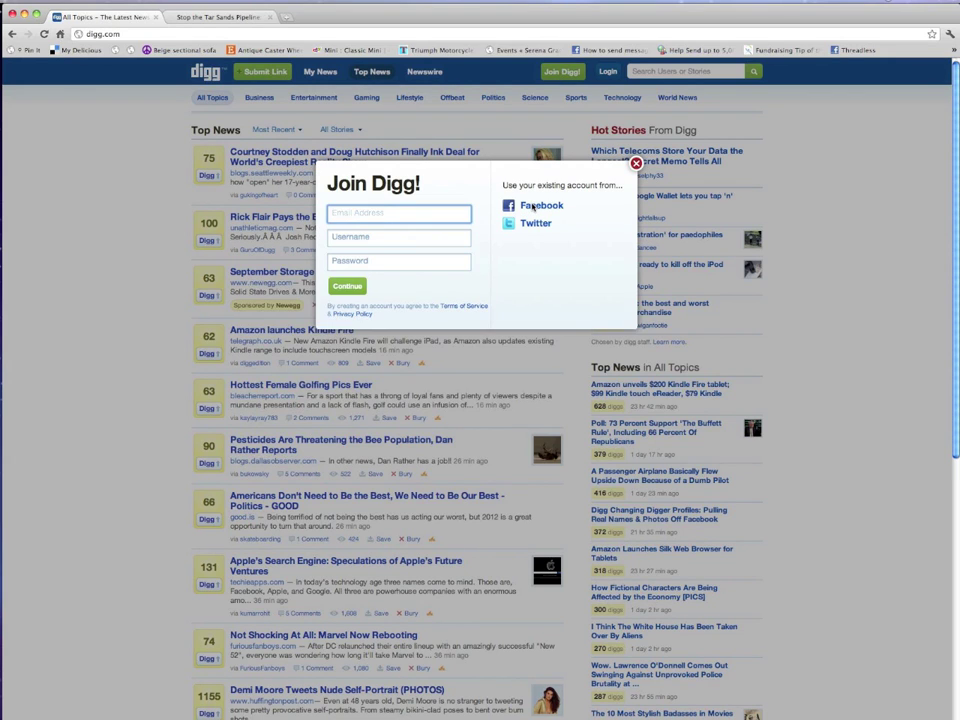
click(533, 206)
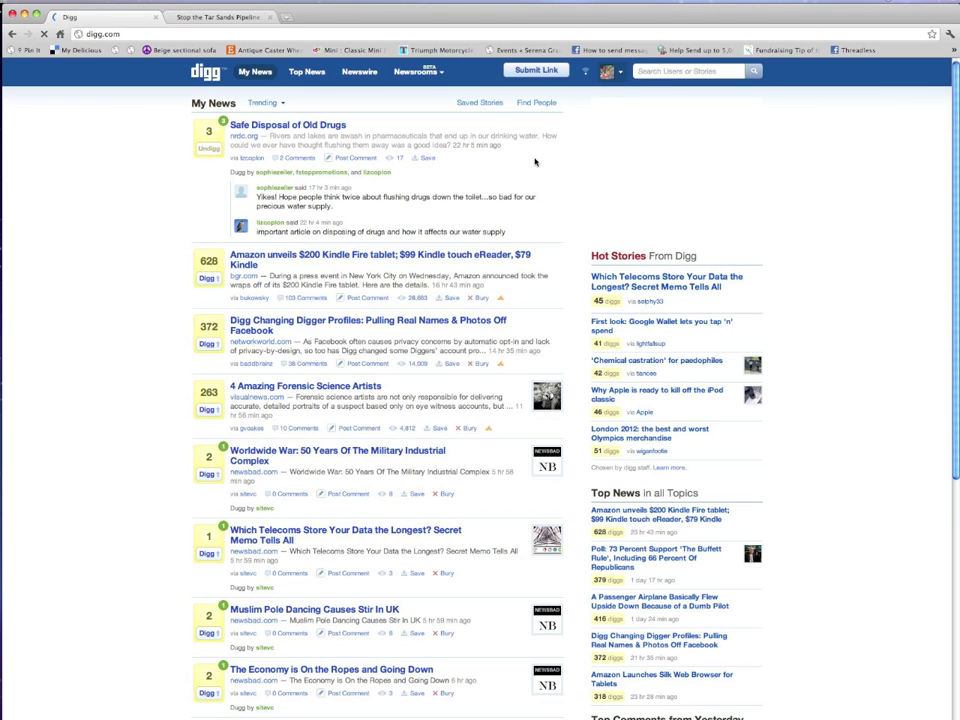
- Submit the NRDC Stop the Tar Sands Pipeline petition URL to Digg under World News
click(529, 72)
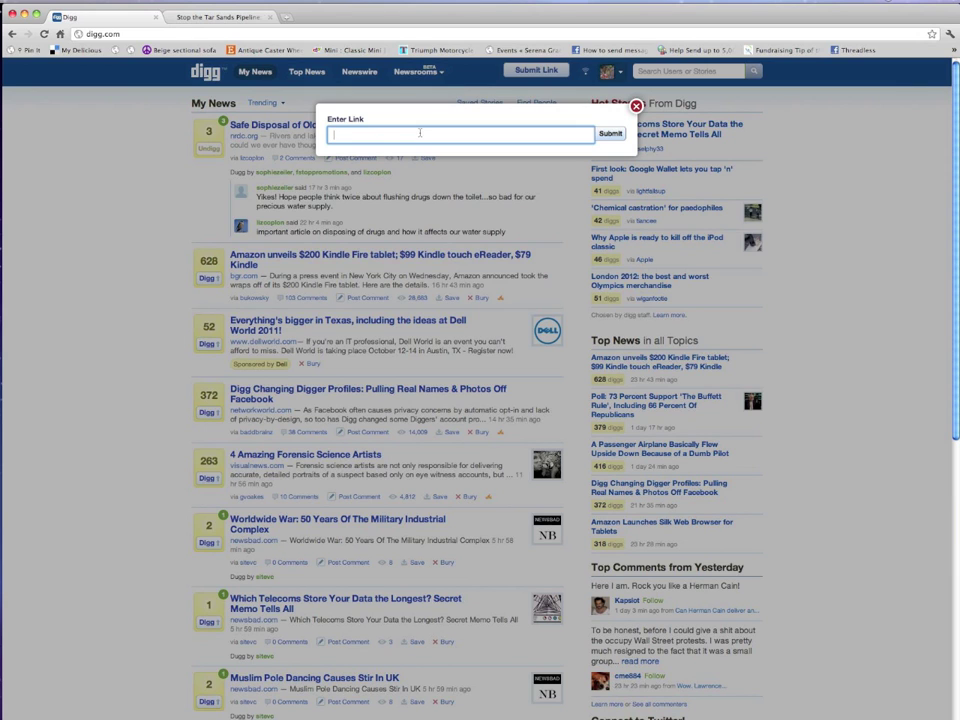
click(178, 17)
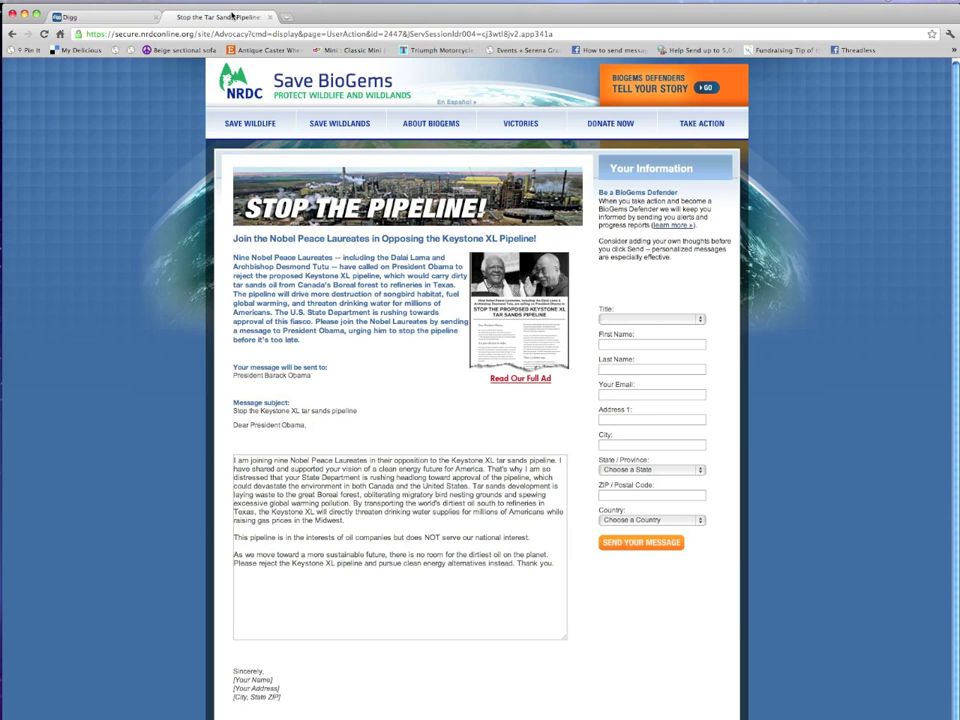
click(217, 34)
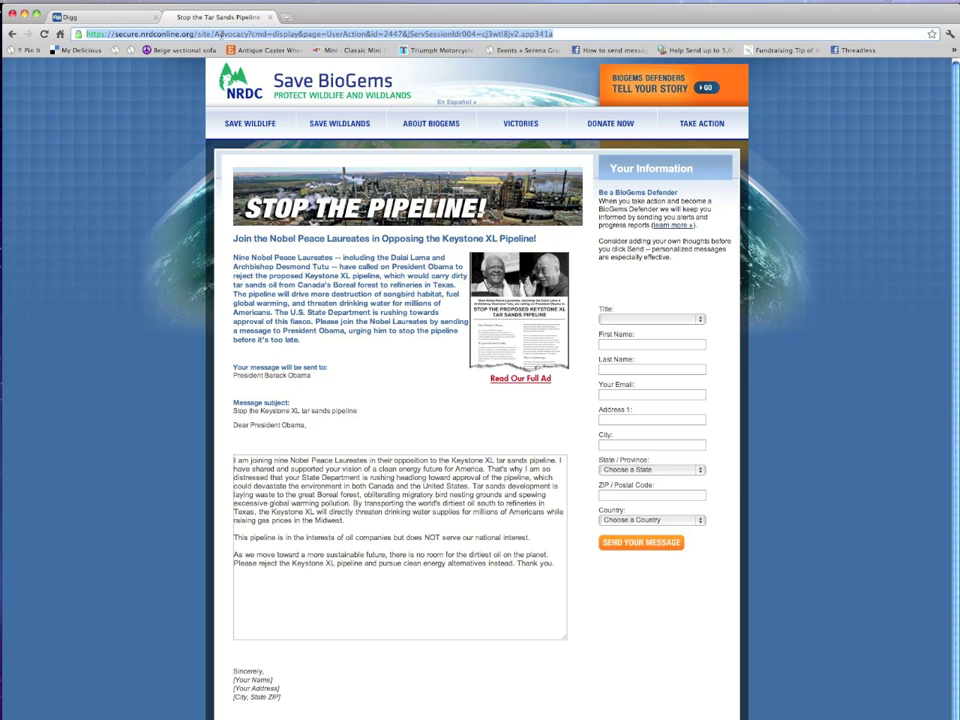
click(100, 17)
key(ctrl+v)
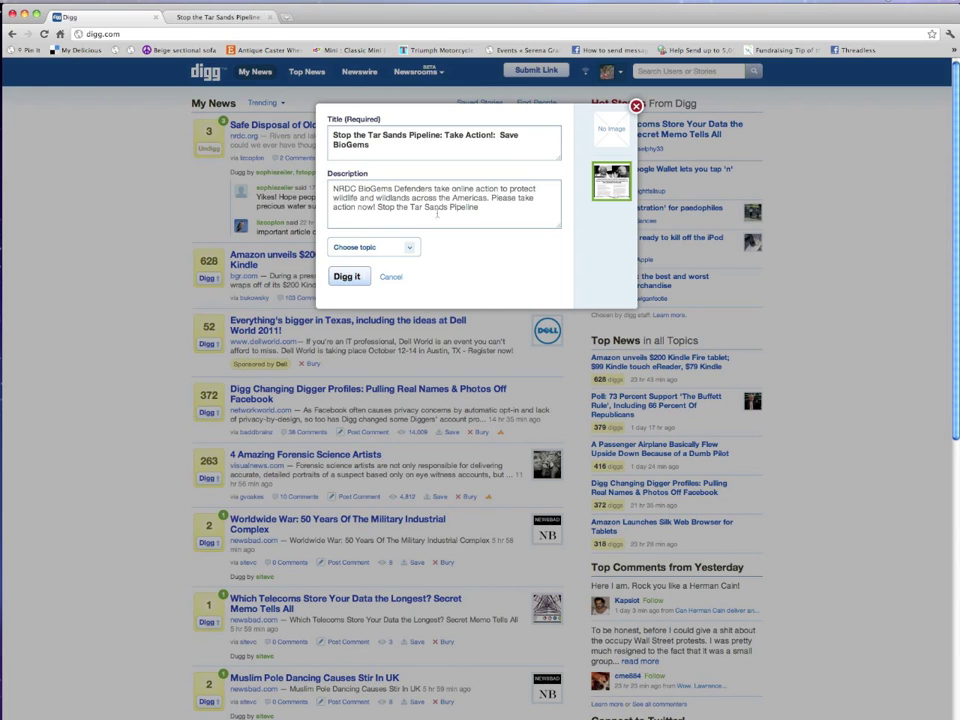
click(373, 247)
scroll(371, 293, down, 3)
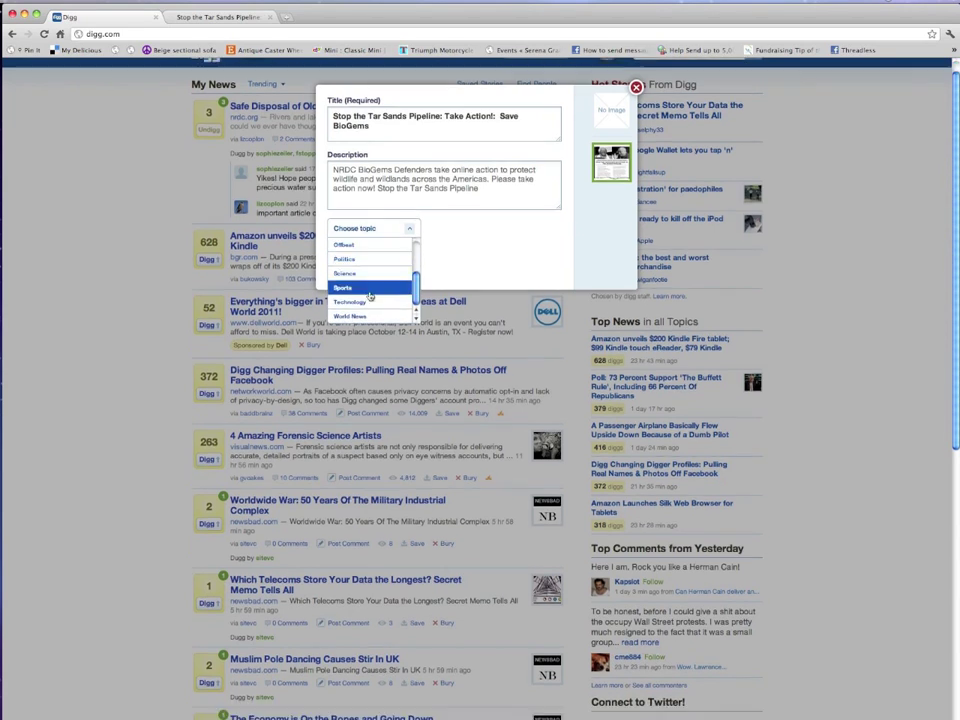
click(366, 317)
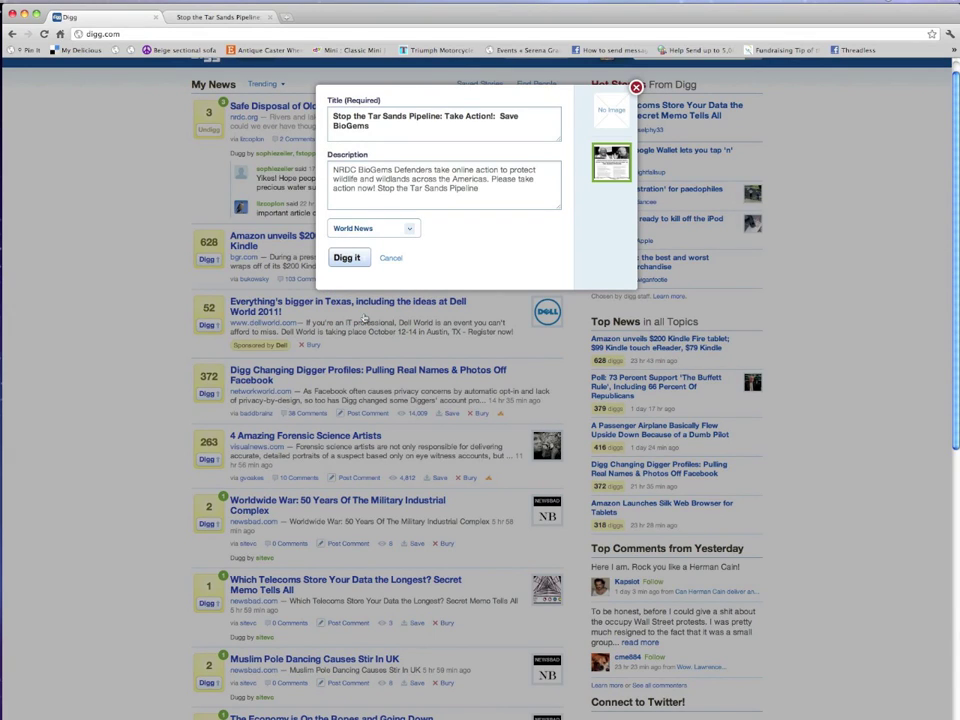
- Digg the Stop the Tar Sands Pipeline story and place the cursor in its comment box
click(355, 258)
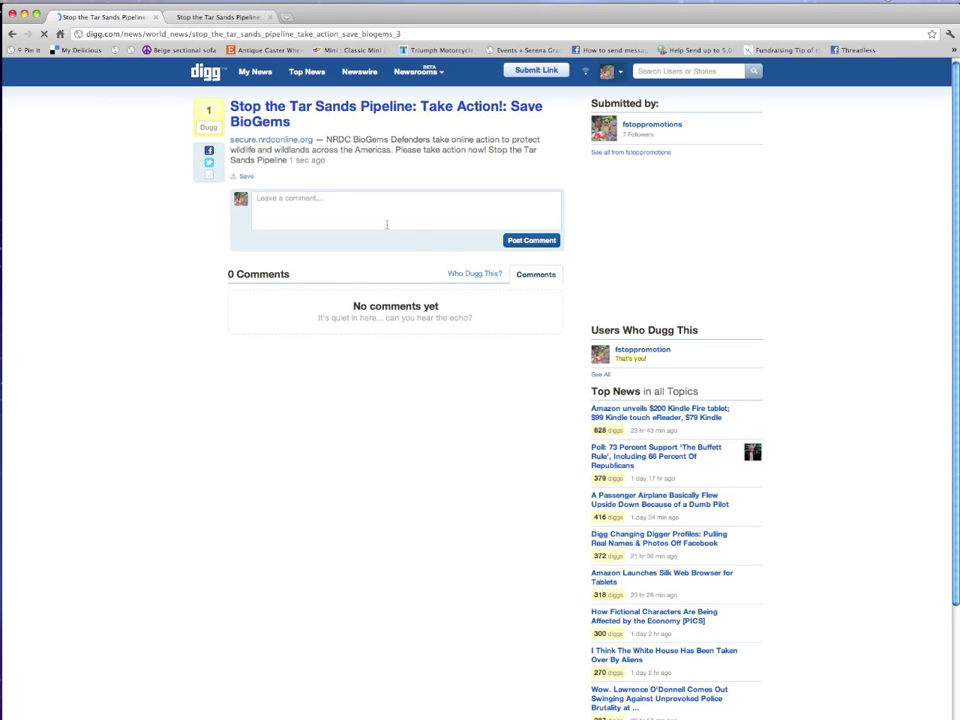
click(385, 218)
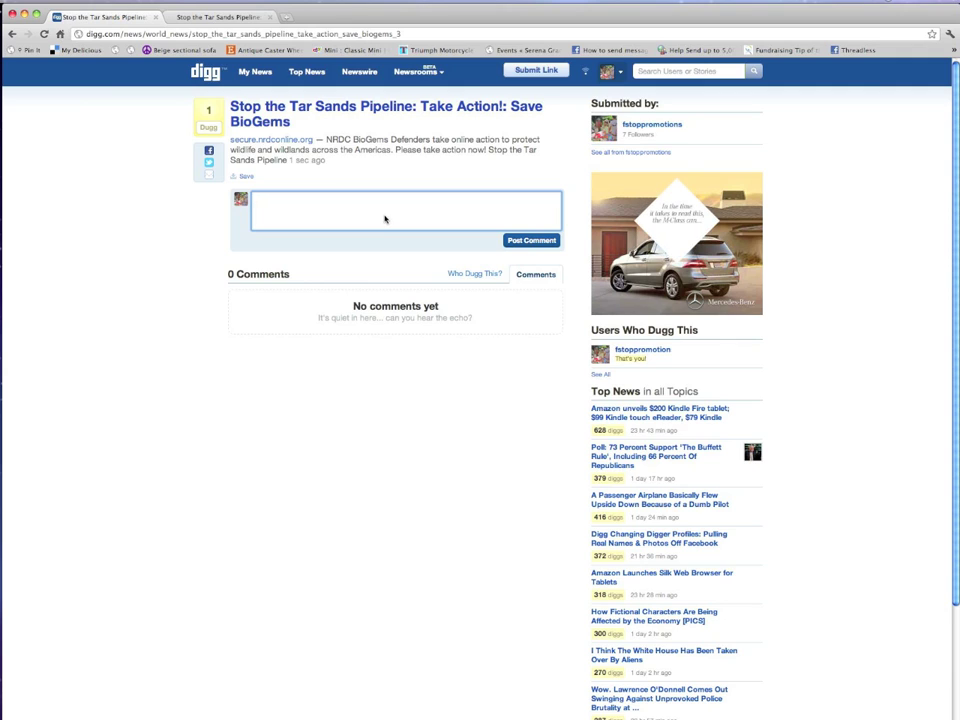
click(408, 236)
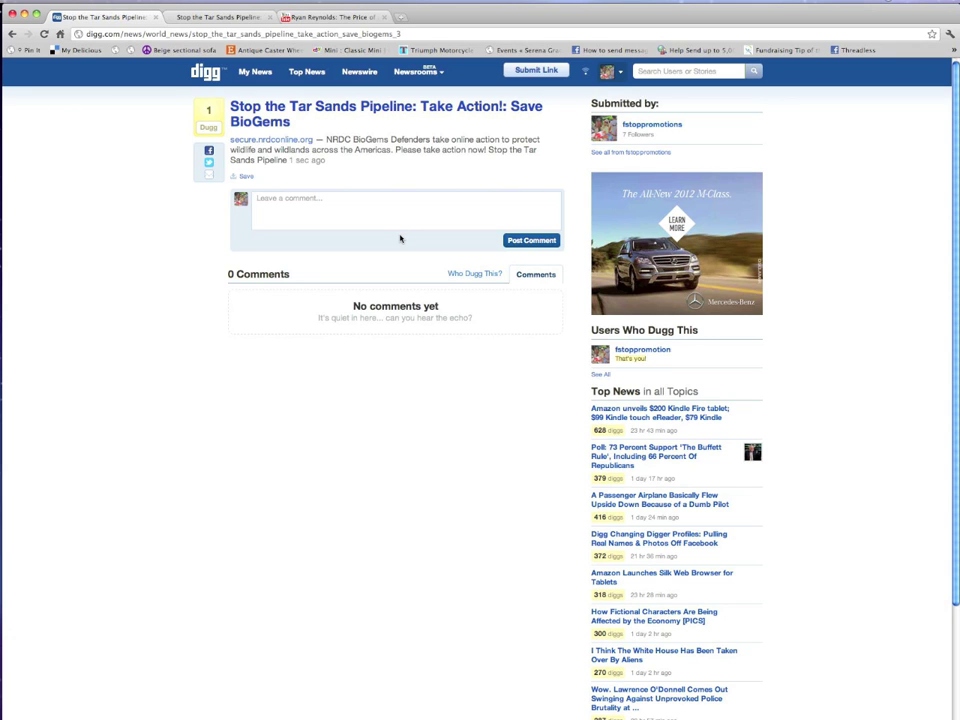
- Submit the Ryan Reynolds gas-price YouTube video URL to Digg and open its comment box
click(309, 17)
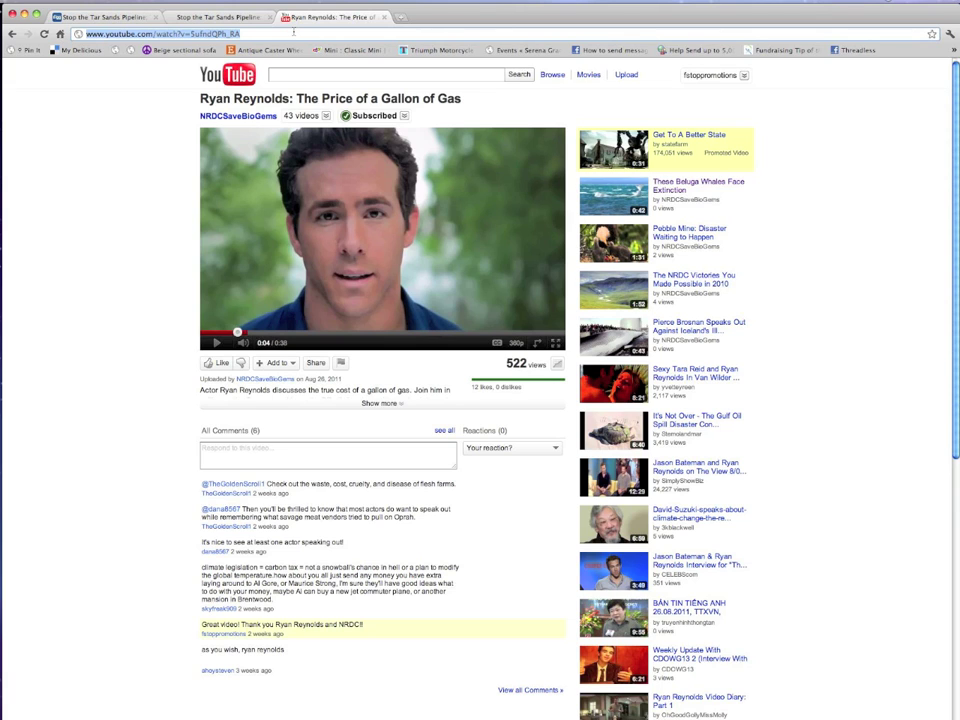
click(73, 17)
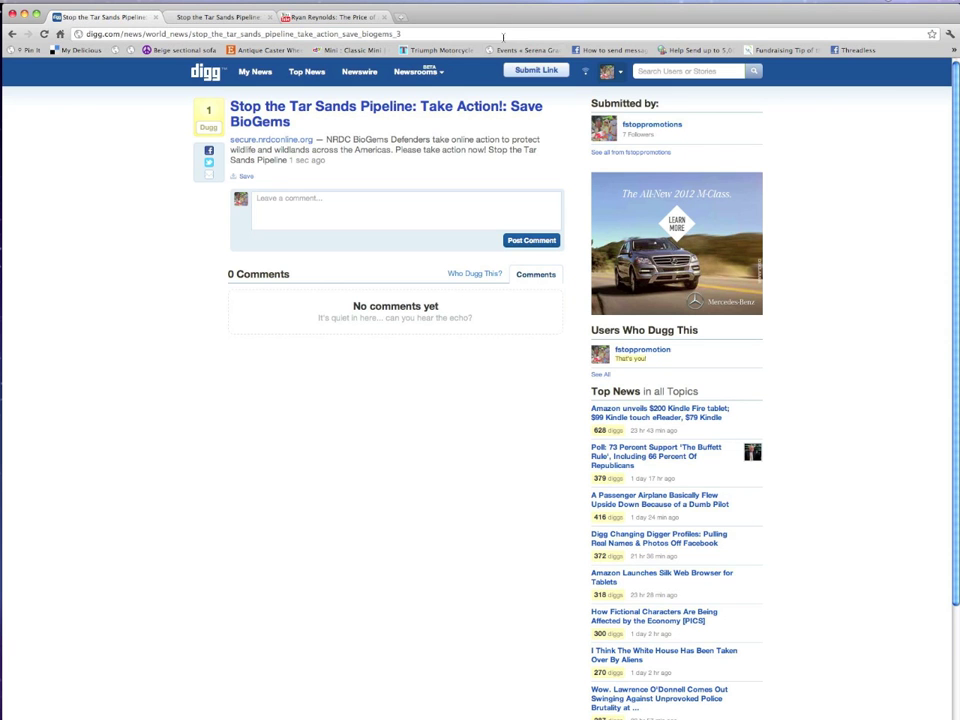
click(536, 70)
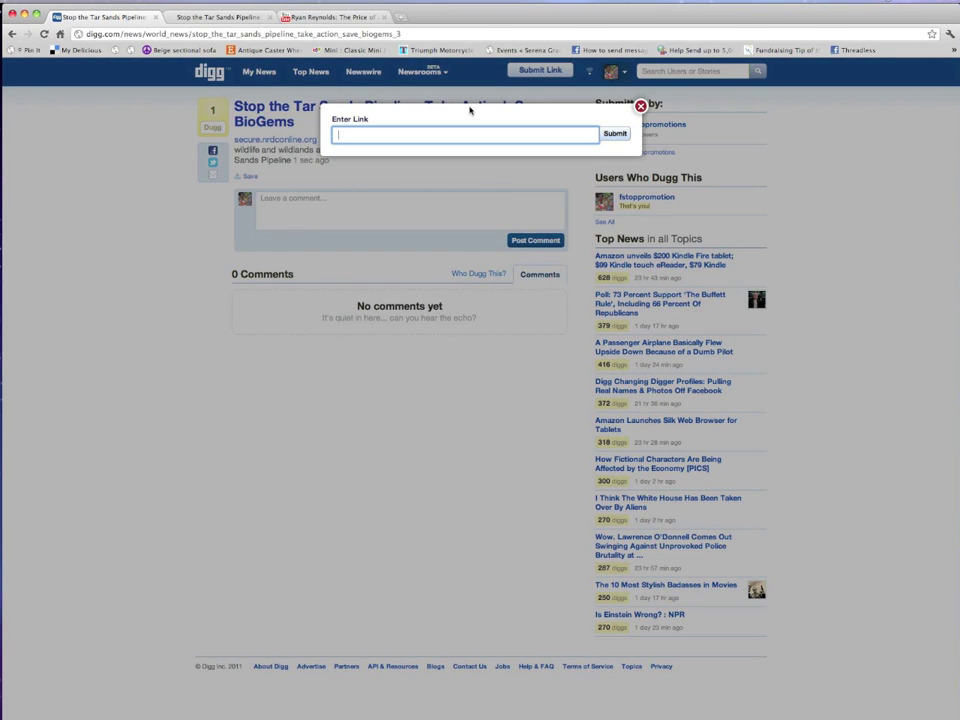
text(http://www.youtube.com/watch?v=5ufndQPh_RA)
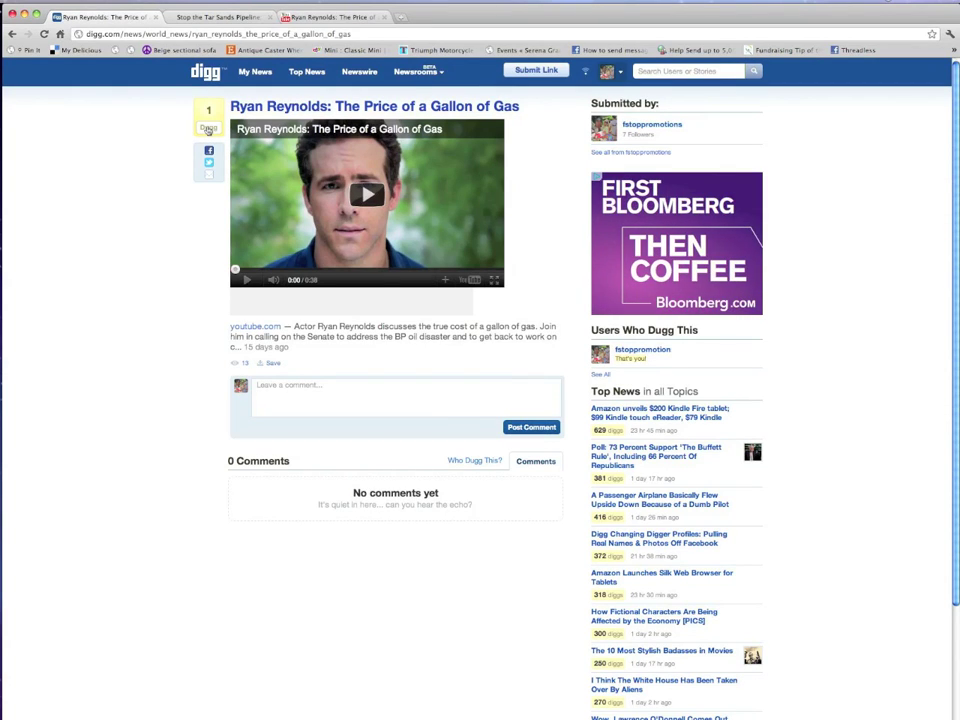
click(345, 403)
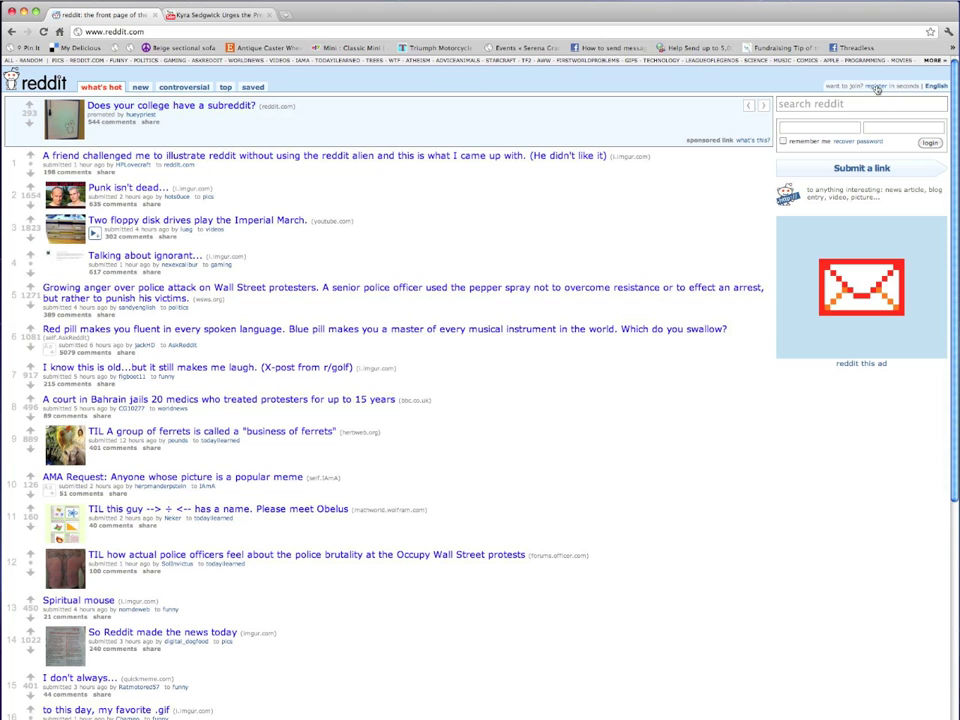
- Log into Reddit as fstoppromotions and bring up the link submission form
click(876, 88)
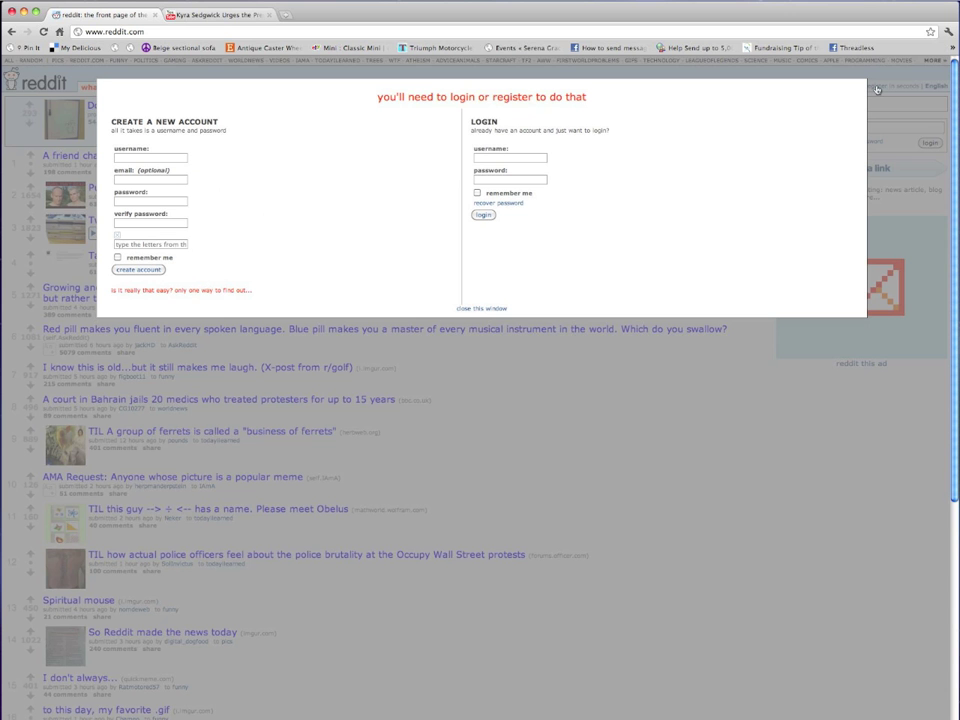
click(539, 158)
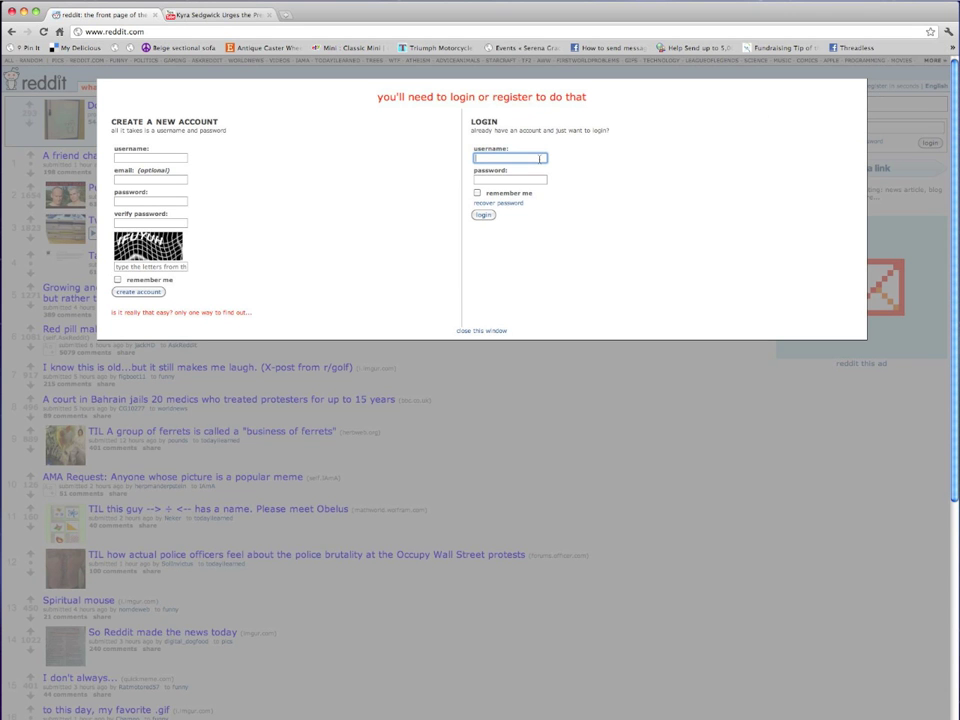
text(fs)
text(toppiromo)
text(tions)
key(Tab)
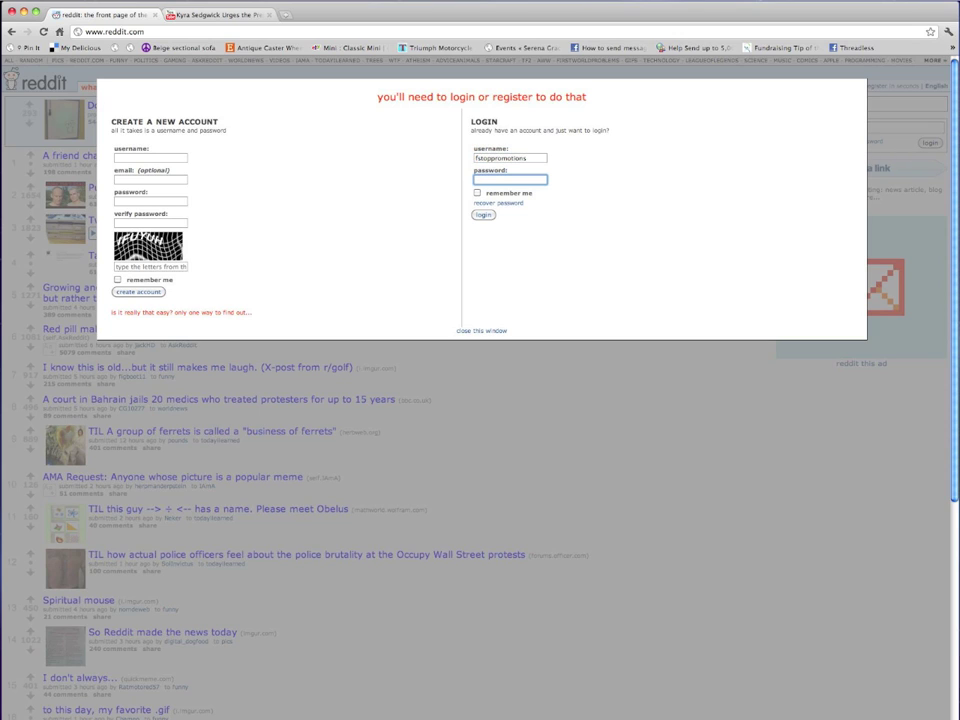
text(•••••)
text(•••)
click(482, 215)
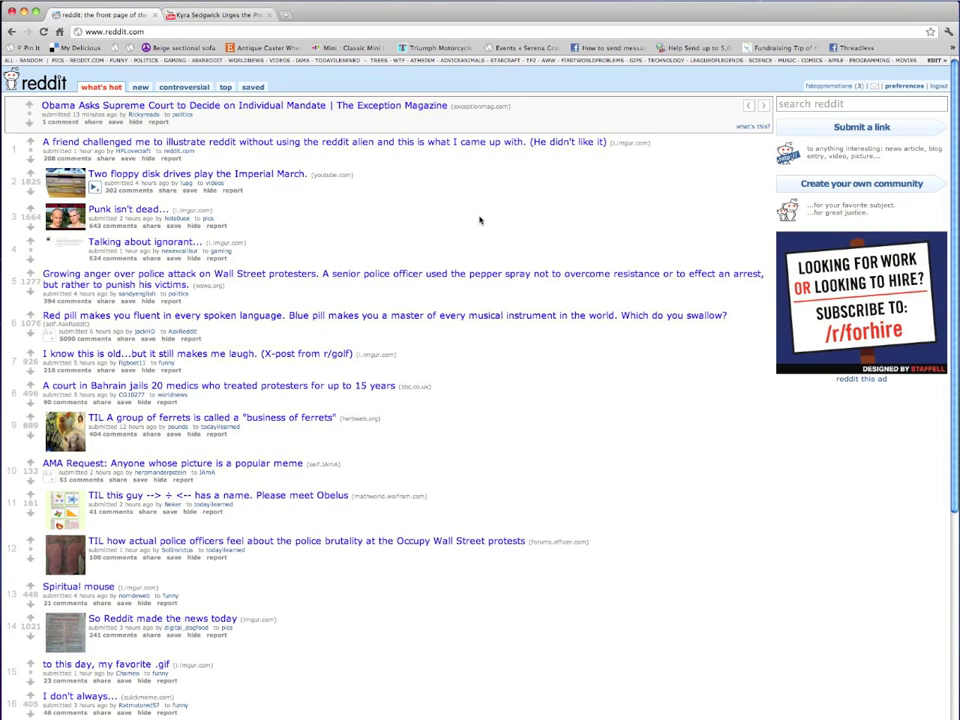
click(817, 129)
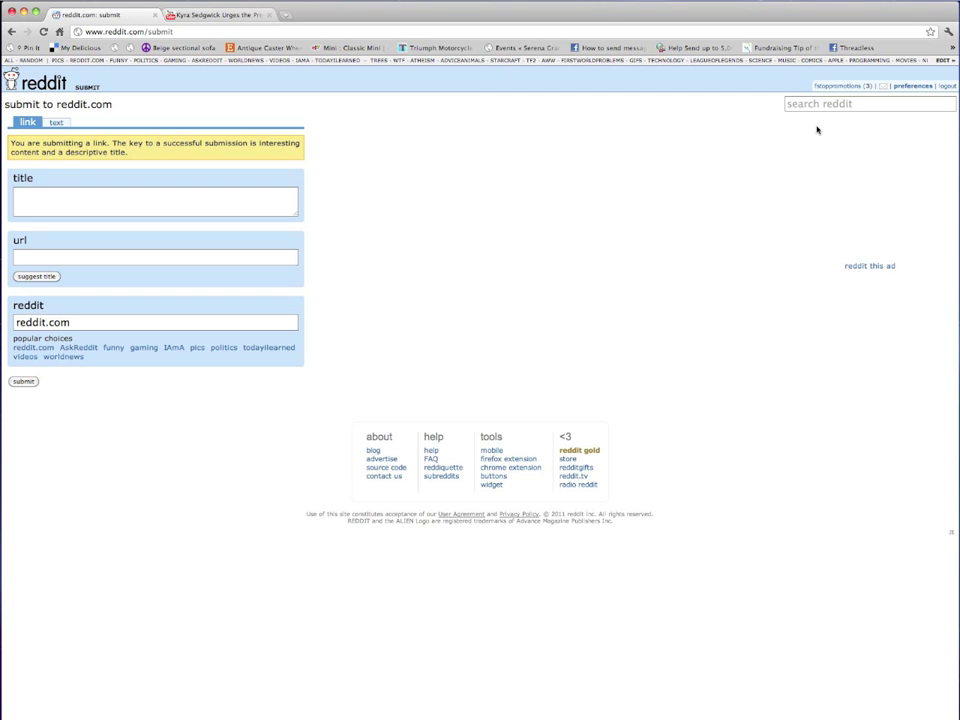
- Put the Kyra Sedgwick video's youtu.be short link into the Reddit url field
click(240, 16)
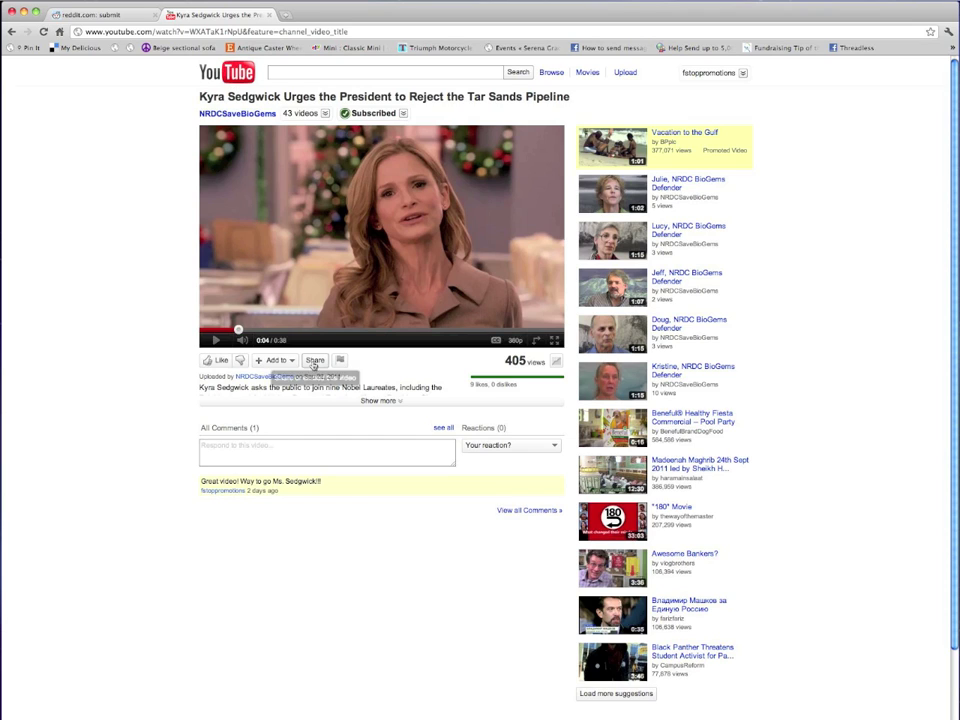
click(315, 362)
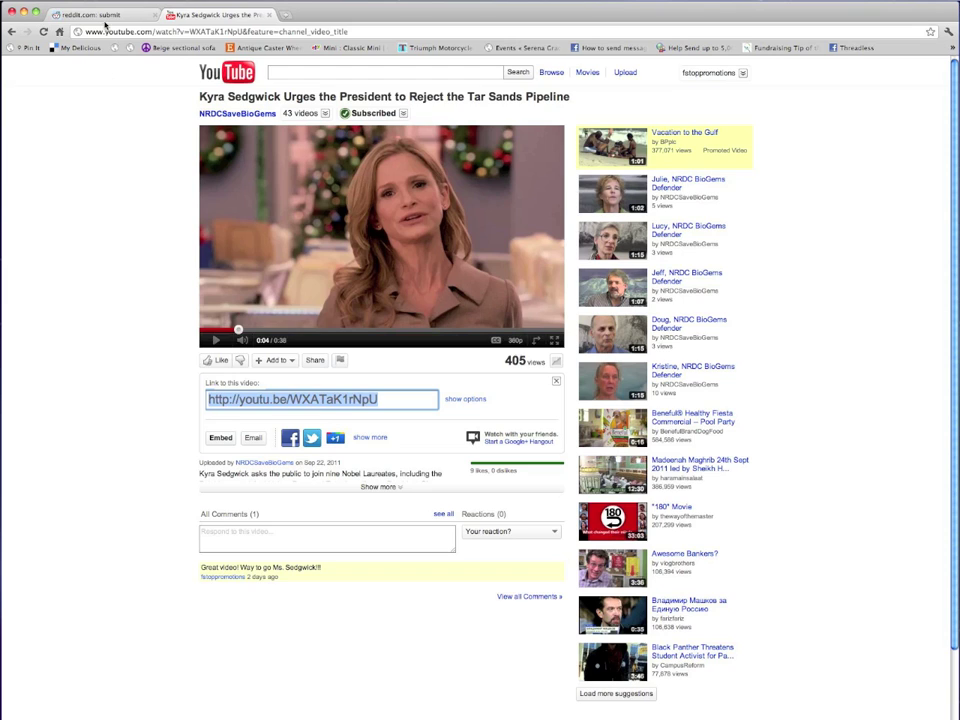
click(80, 17)
click(81, 258)
text(http://youtu.be/WXATaK1rNpU)
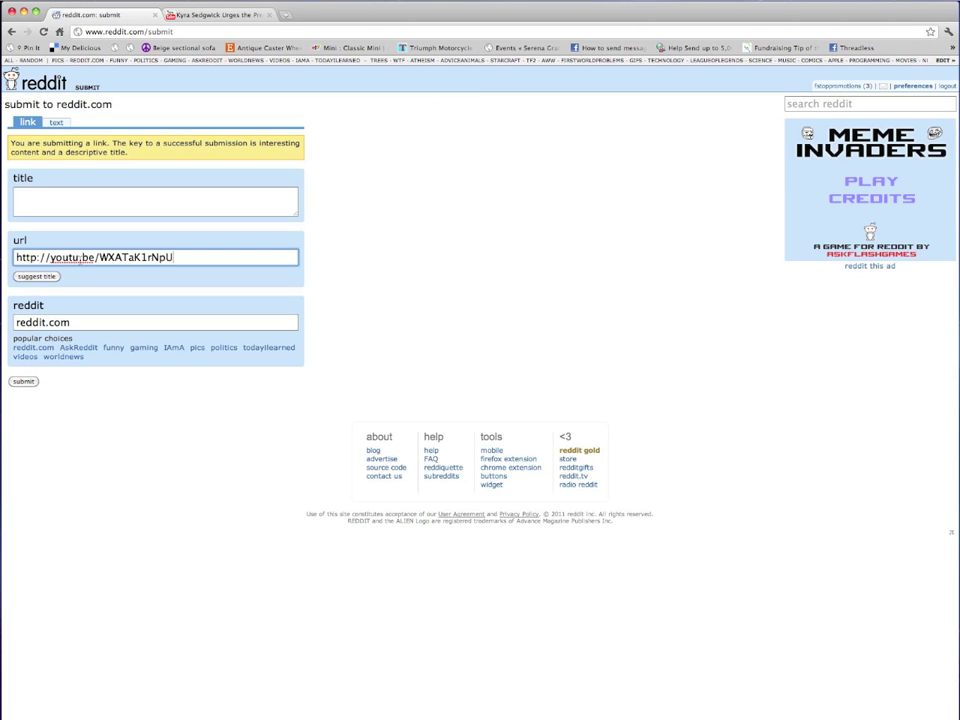
- Copy the full Kyra Sedgwick Tar Sands video title into the Reddit post title
click(210, 16)
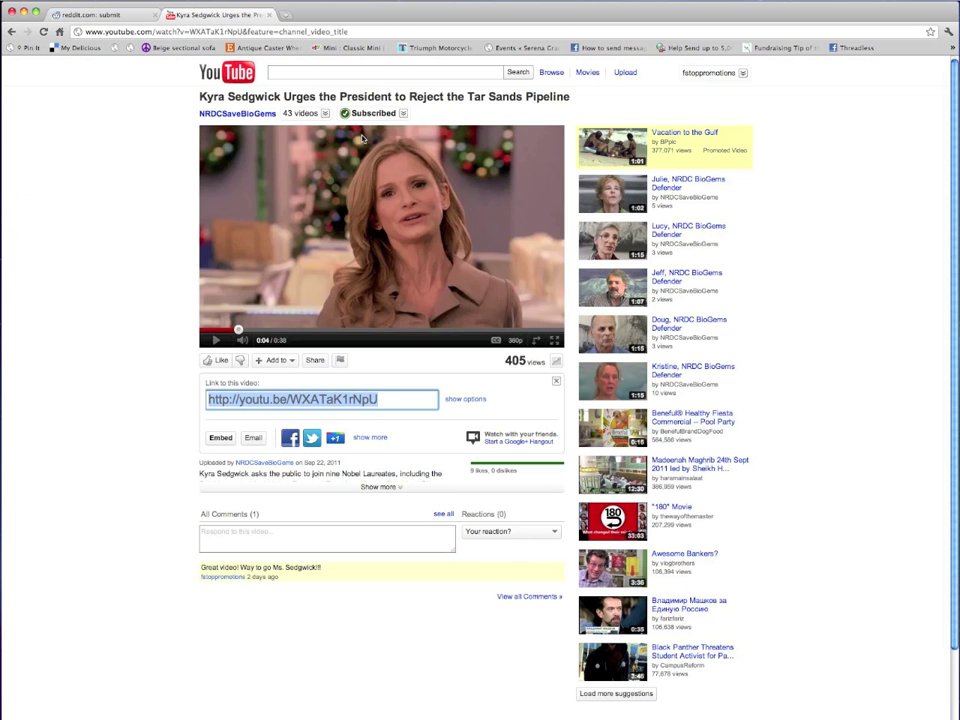
drag(581, 96, 193, 104)
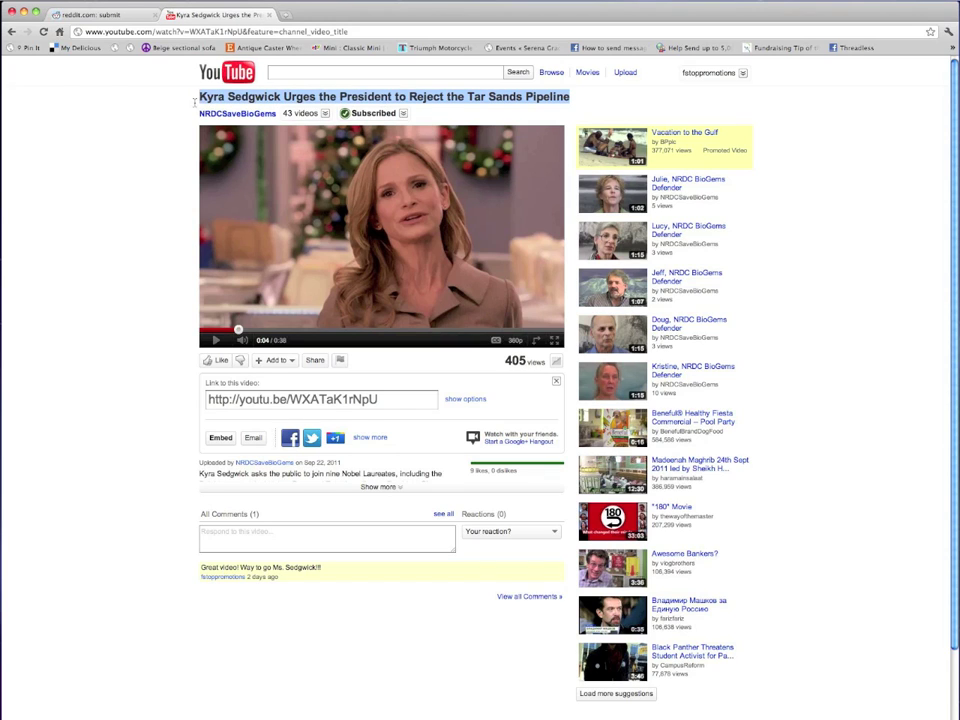
click(61, 12)
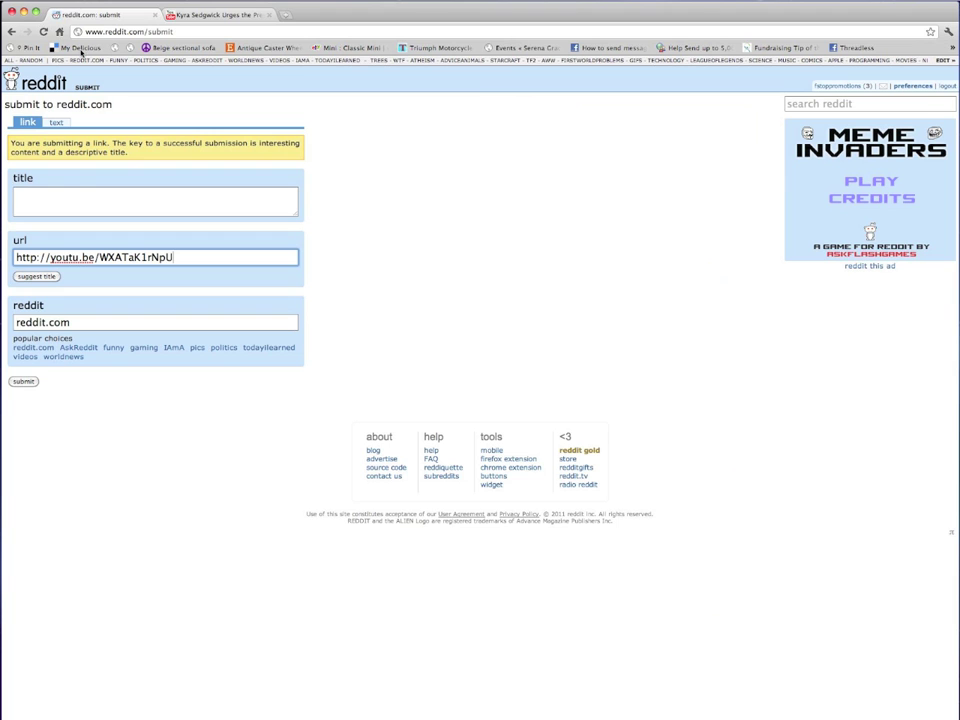
click(112, 207)
text(Kyra Sedgwick Urges the President to Reject the Tar Sands Pipeline)
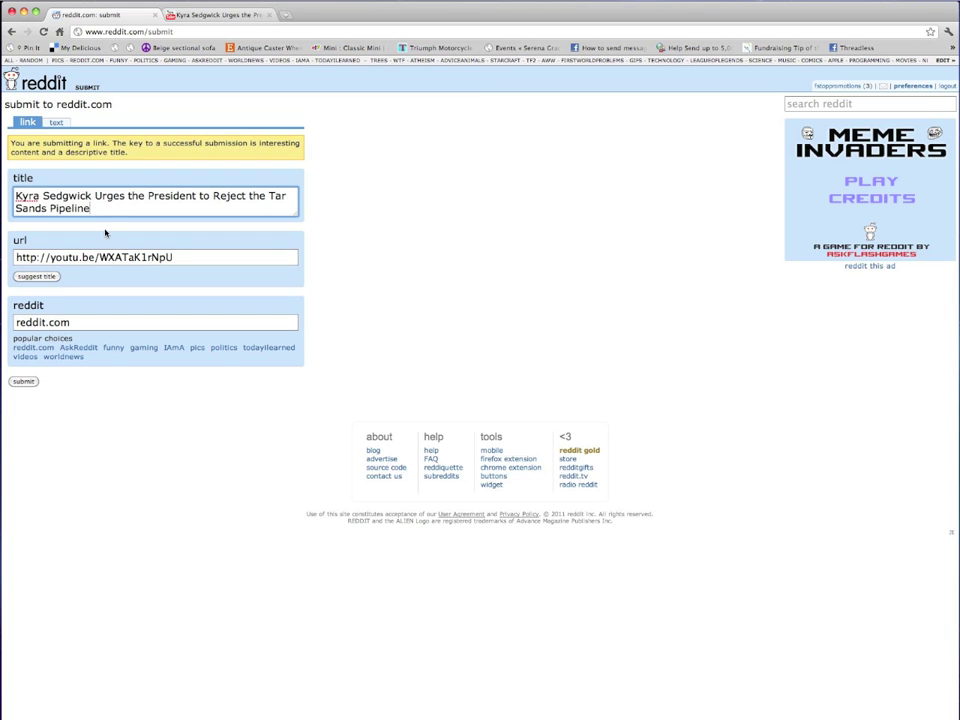
- Submit the Kyra Sedgwick link and start a comment on its already-posted entry
click(23, 381)
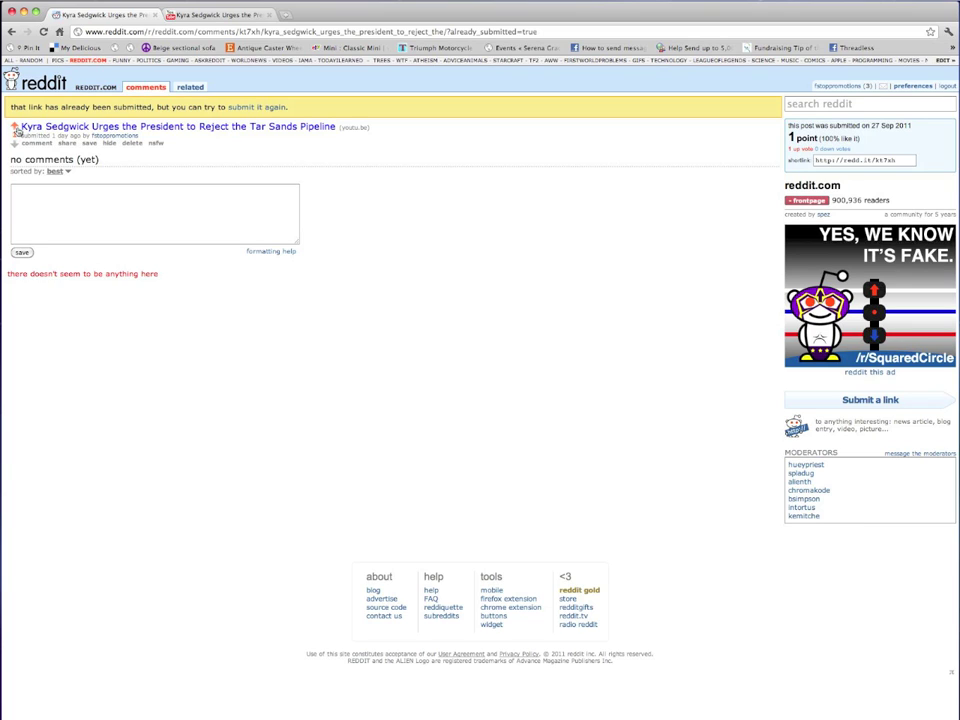
click(37, 196)
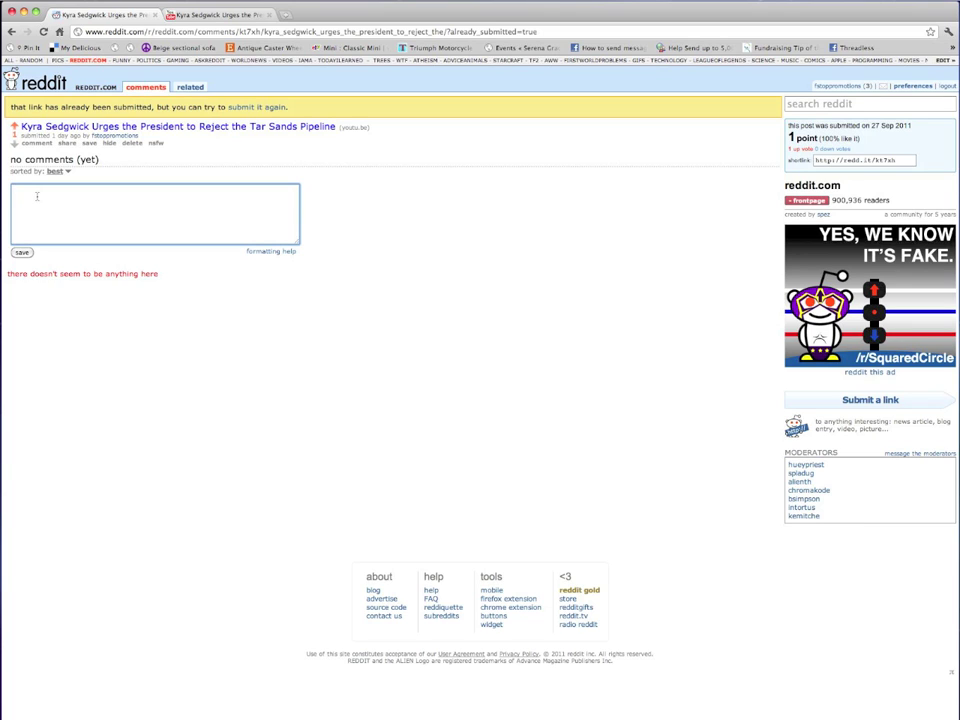